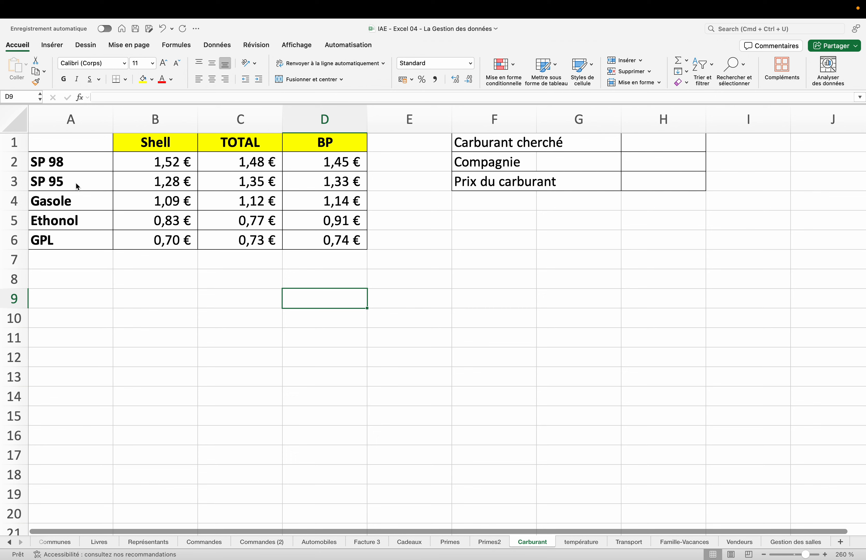
- Correct the misspelled fuel name in cell A5 to Ethanol
{"action": "double_click", "coordinate": [53, 224]}
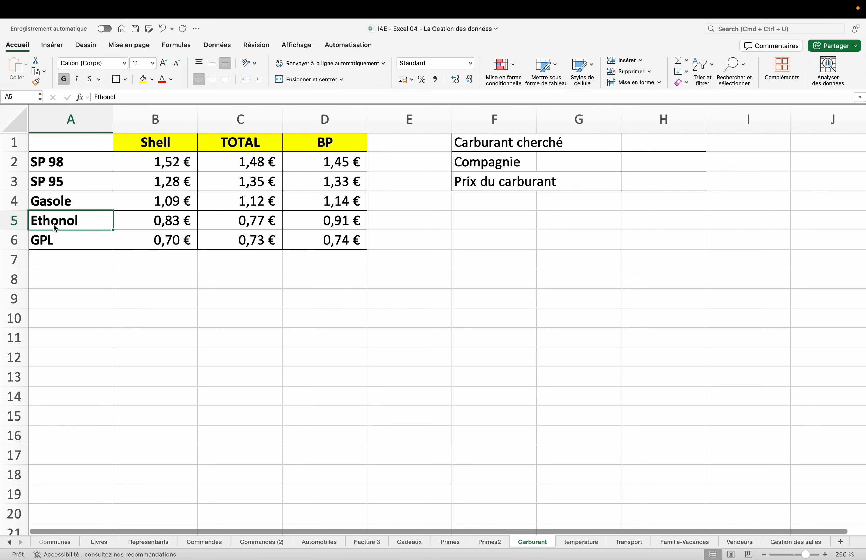
{"action": "left_click", "coordinate": [106, 97]}
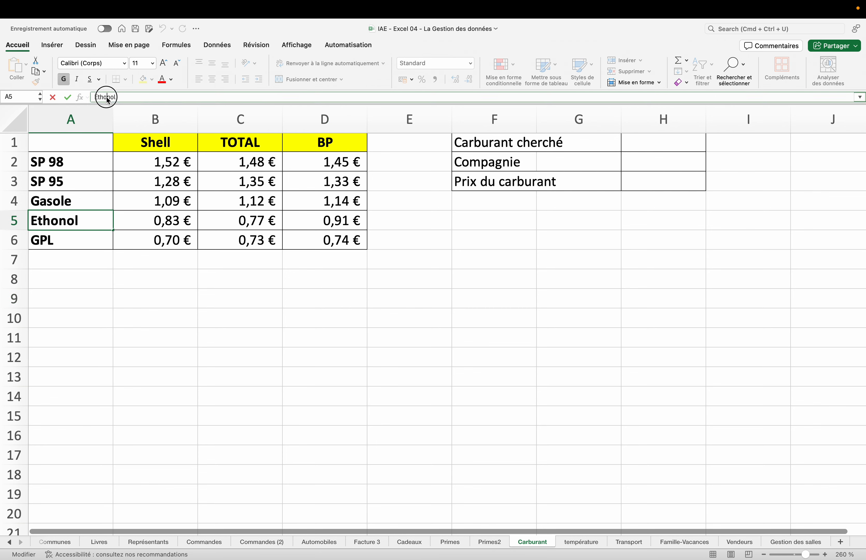
{"action": "key", "text": "BackSpace"}
{"action": "type", "text": "a"}
{"action": "key", "text": "Return"}
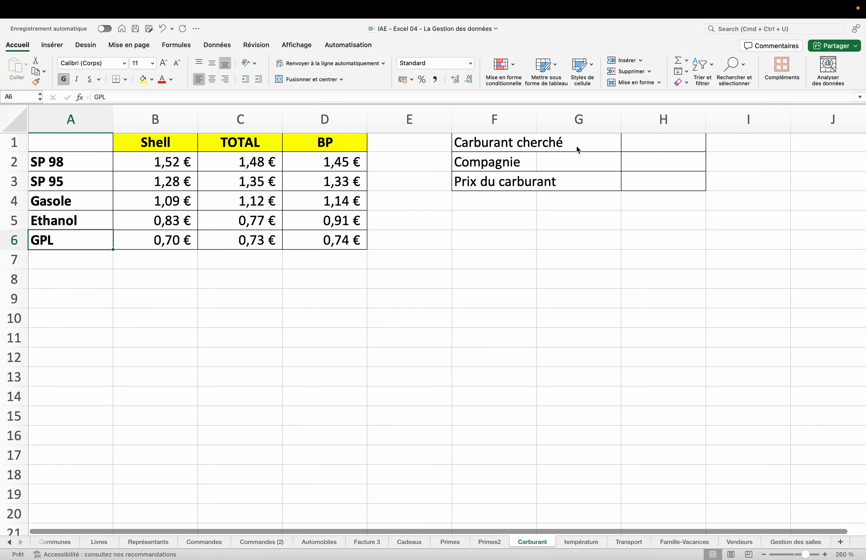
- Enter SP 95 as the searched fuel in H1 and Total as the company in H2
{"action": "left_click", "coordinate": [661, 148]}
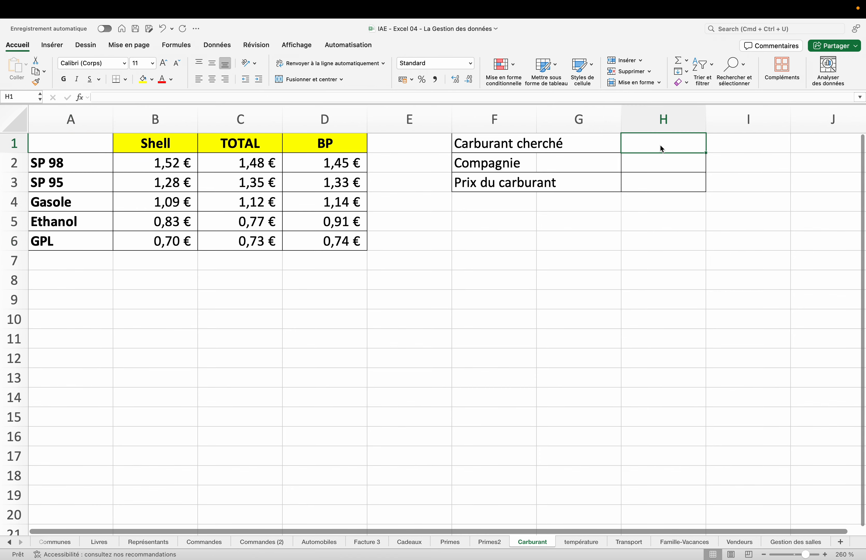
{"action": "type", "text": "S"}
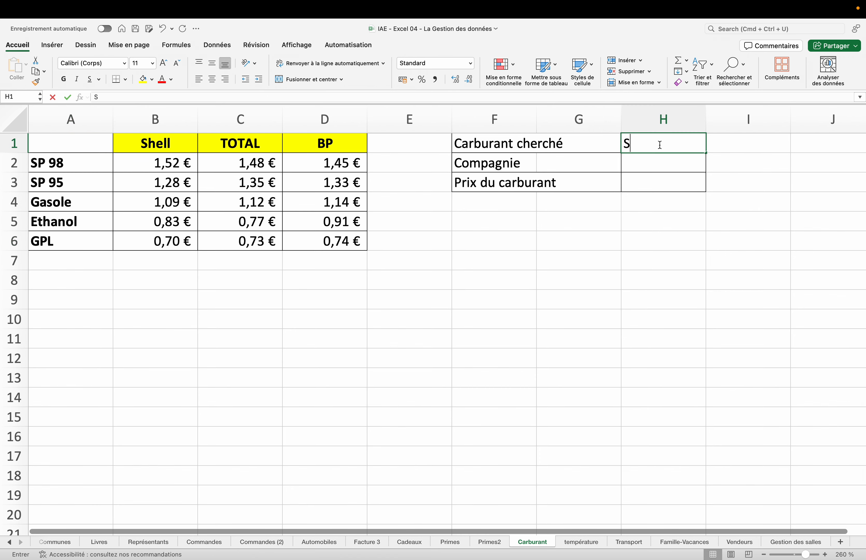
{"action": "type", "text": "P 95"}
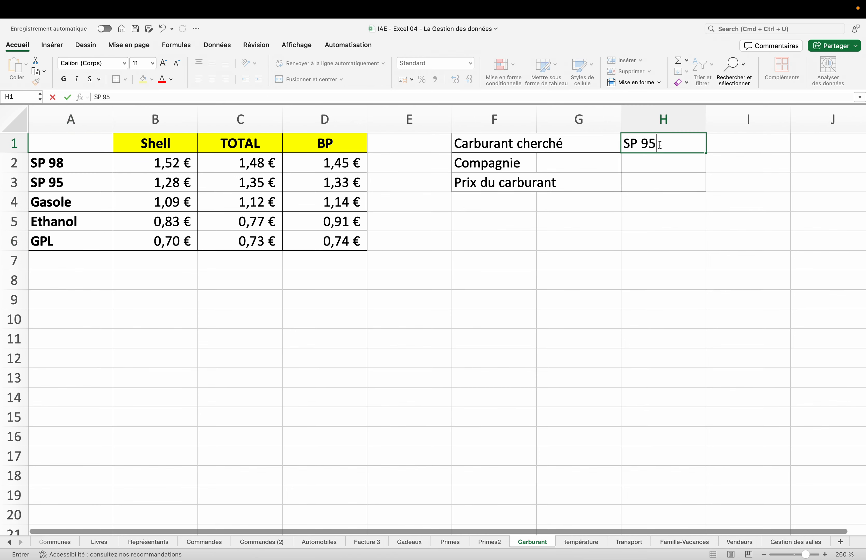
{"action": "key", "text": "Return"}
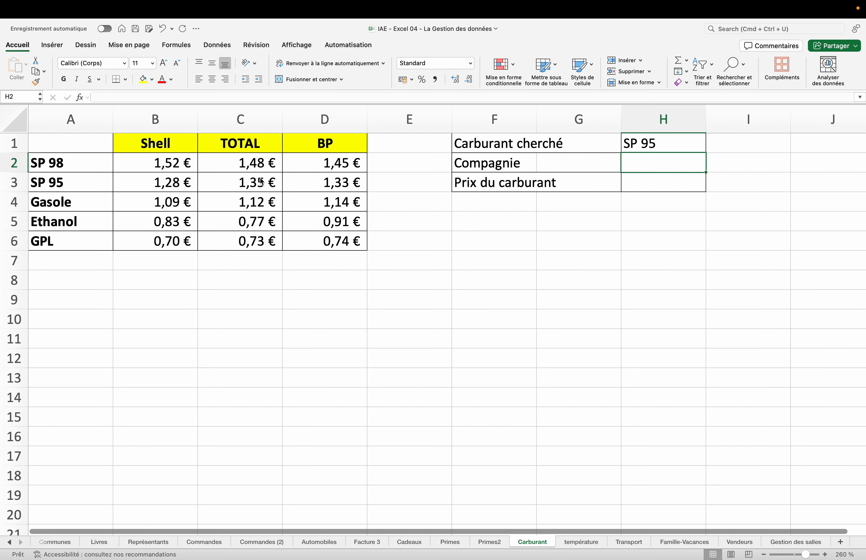
{"action": "type", "text": "Total"}
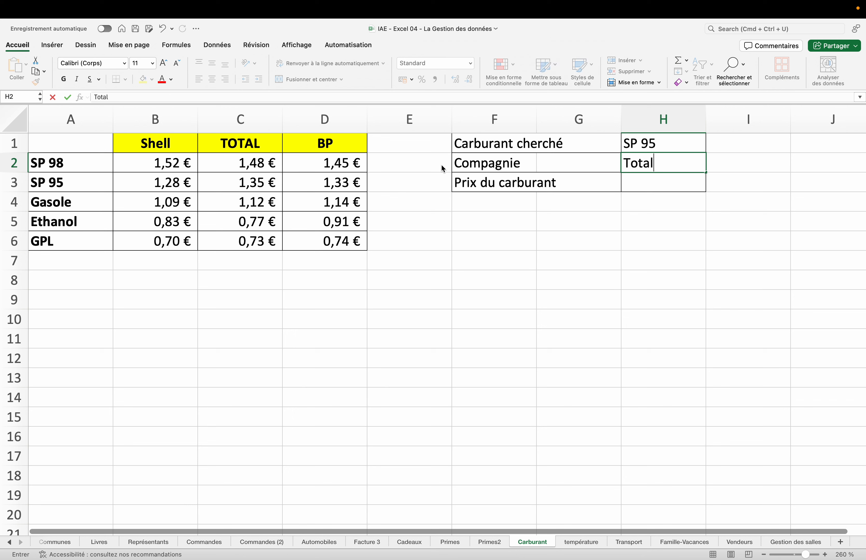
{"action": "key", "text": "Return"}
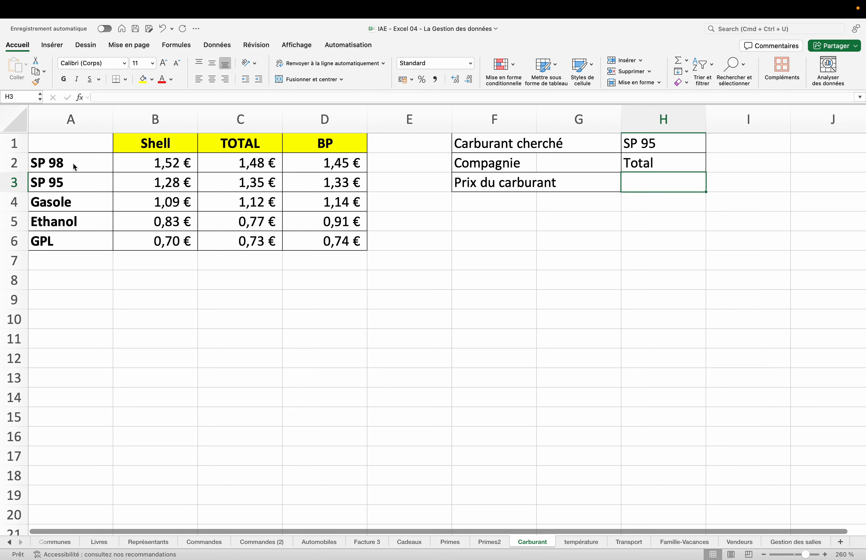
- Highlight the TOTAL price for SP 95 in cell C3 with a yellow fill
{"action": "left_click", "coordinate": [225, 176]}
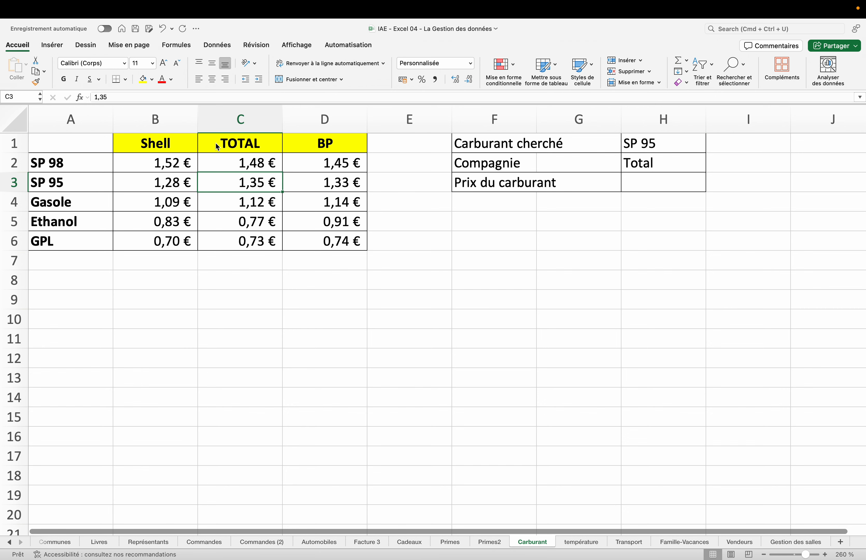
{"action": "left_click", "coordinate": [143, 81]}
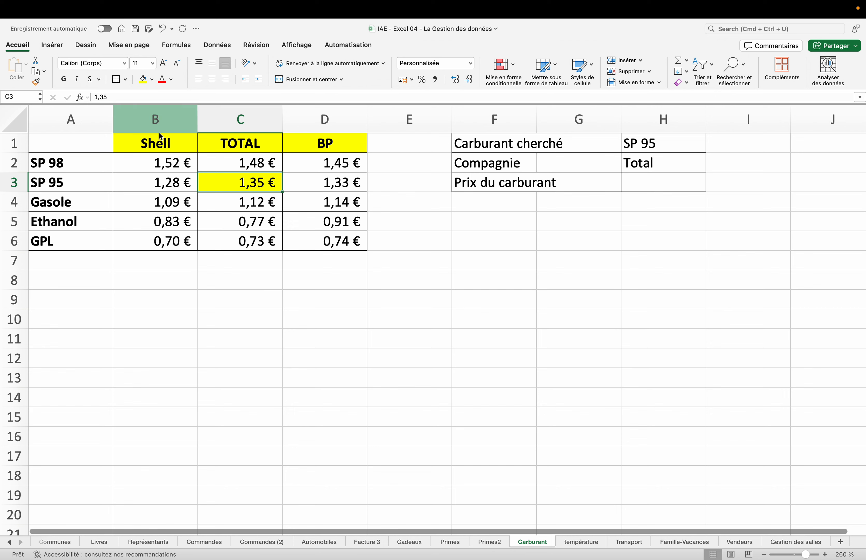
- Enter the formula =INDEX(B2:D6;2;2) in H3 to return the fuel price
{"action": "left_click", "coordinate": [676, 184]}
{"action": "type", "text": "="}
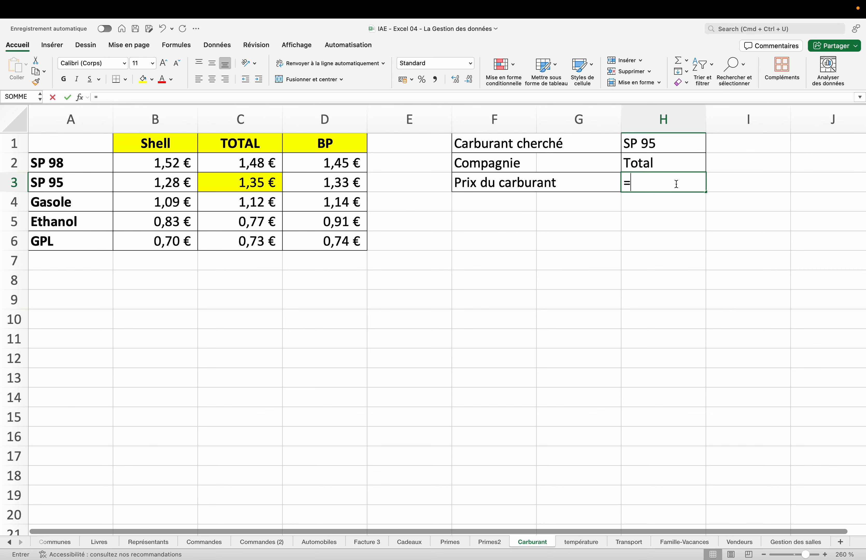
{"action": "type", "text": "index("}
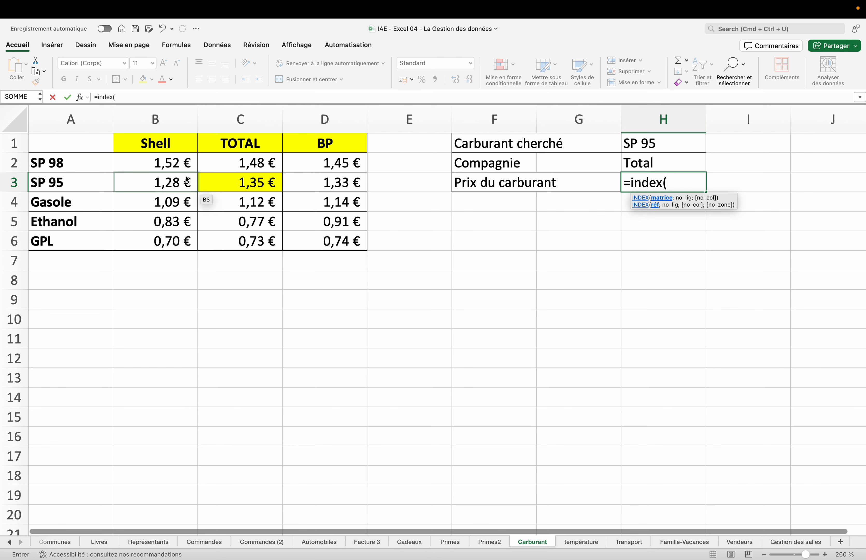
{"action": "left_click_drag", "start_coordinate": [175, 165], "coordinate": [302, 233]}
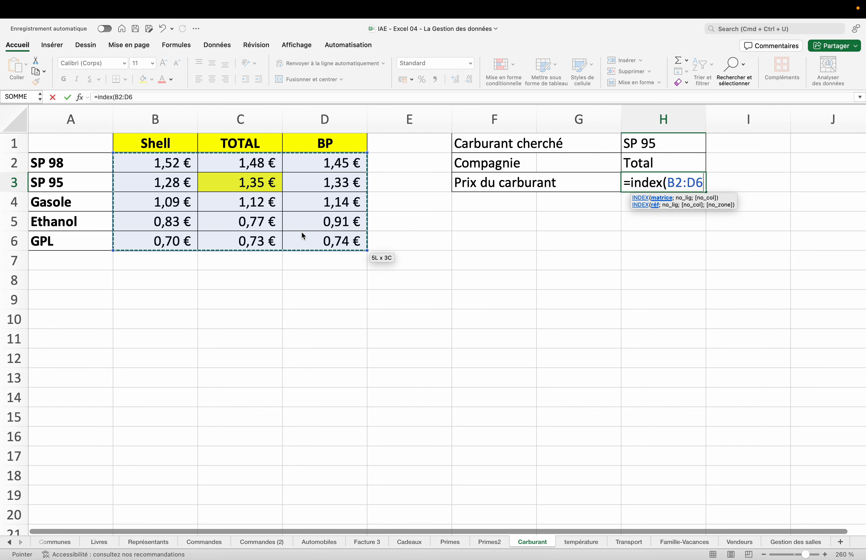
{"action": "type", "text": ";"}
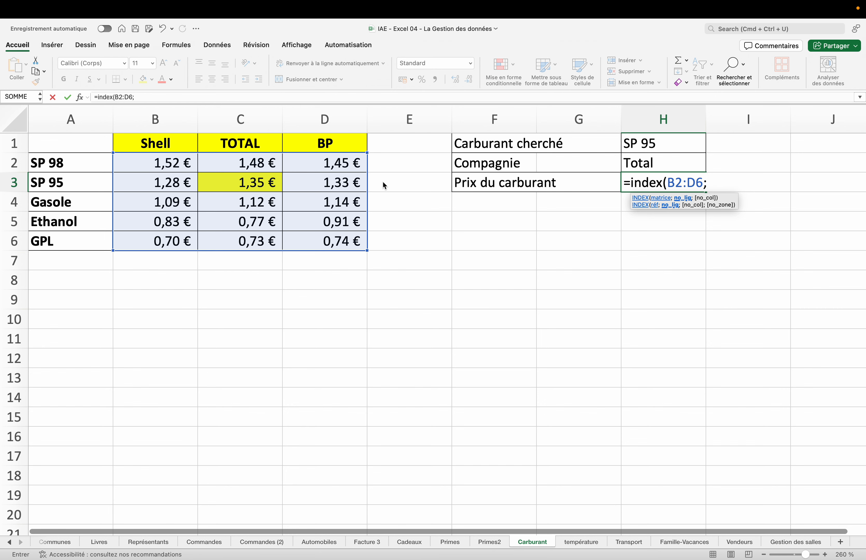
{"action": "type", "text": "2"}
{"action": "type", "text": ";2)"}
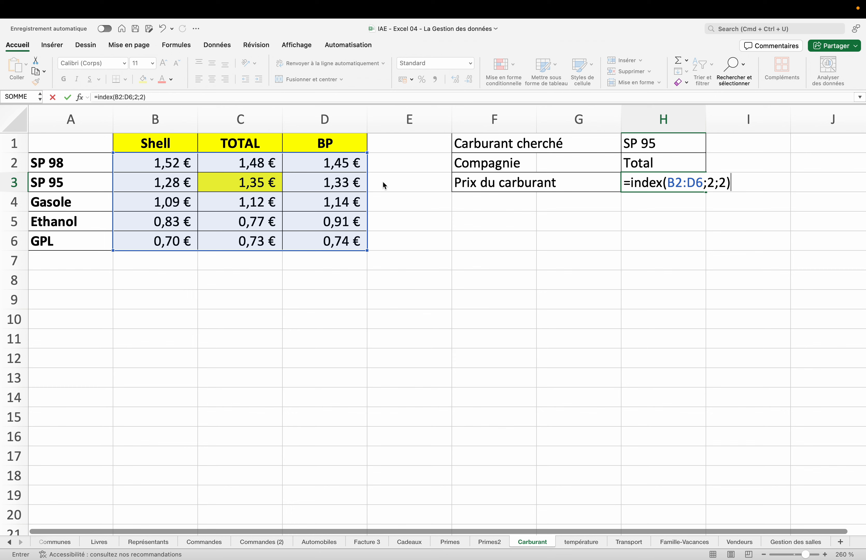
{"action": "key", "text": "Return"}
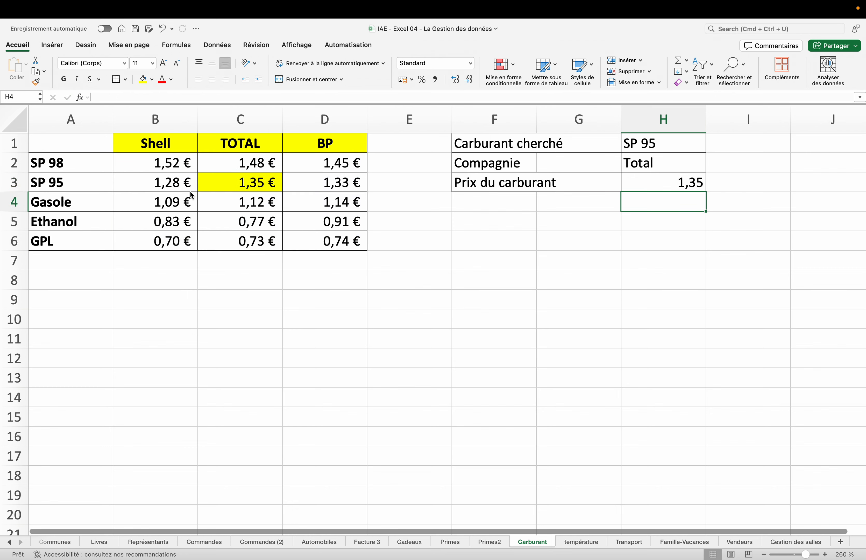
- Replace the row number in H3's INDEX formula with an EQUIV that looks up H1 in A2:A6 using exact match 0
{"action": "left_click", "coordinate": [676, 179]}
{"action": "double_click", "coordinate": [676, 180]}
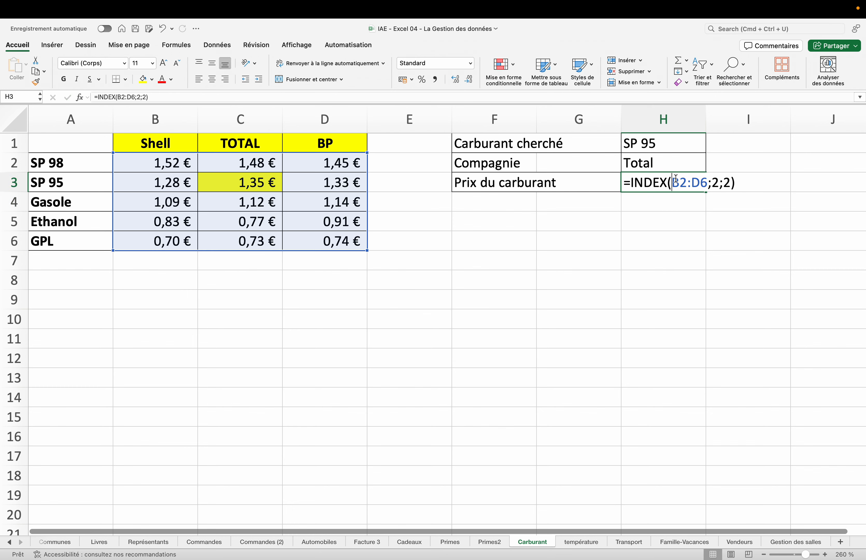
{"action": "left_click", "coordinate": [719, 188]}
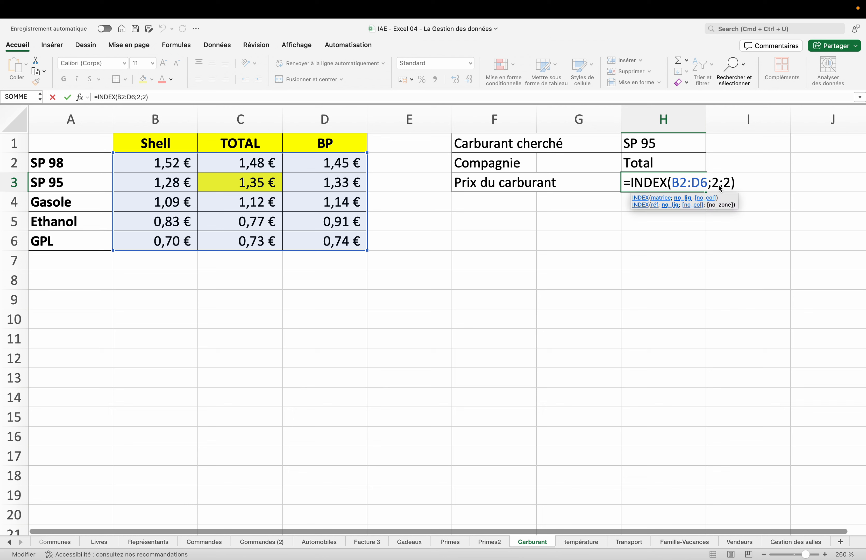
{"action": "key", "text": "BackSpace"}
{"action": "type", "text": "equiv("}
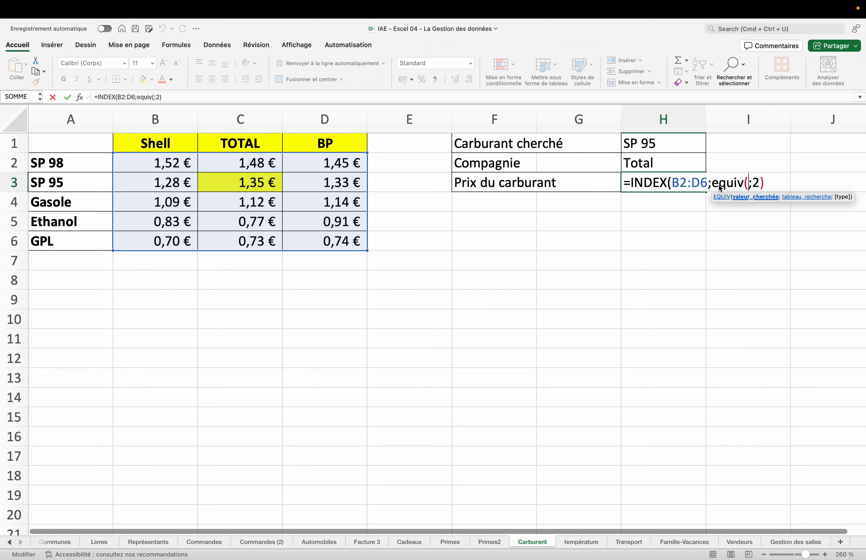
{"action": "left_click", "coordinate": [670, 147]}
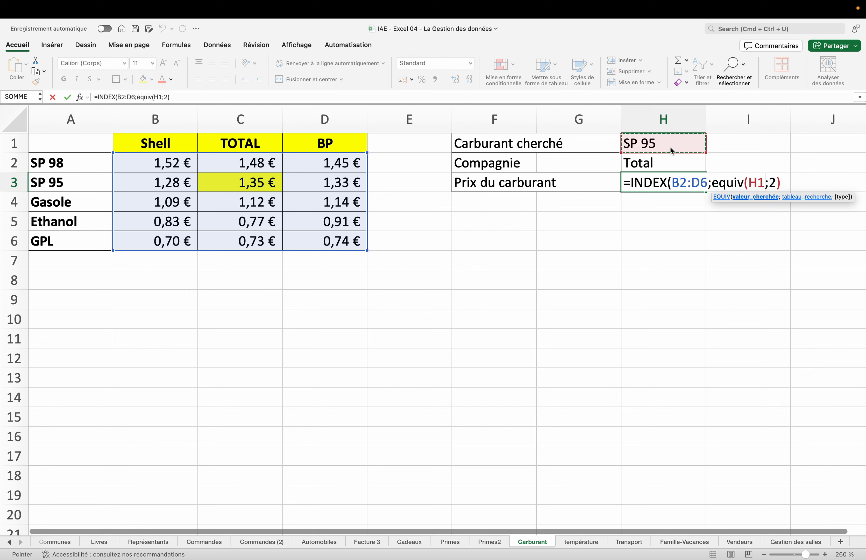
{"action": "type", "text": ";"}
{"action": "left_click_drag", "start_coordinate": [102, 162], "coordinate": [103, 237]}
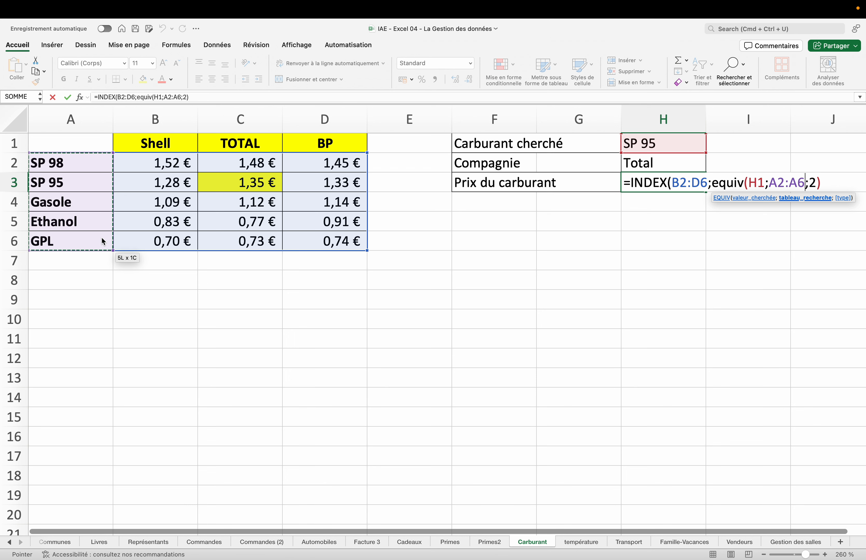
{"action": "type", "text": ";"}
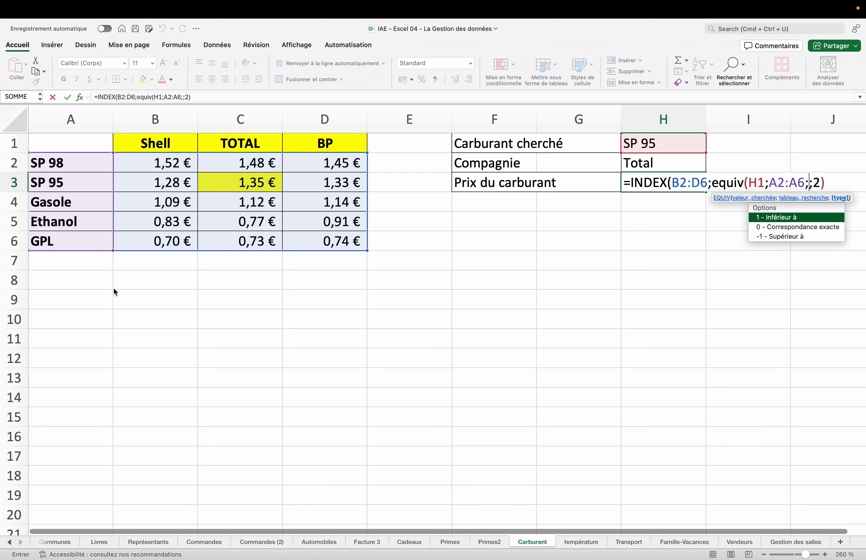
{"action": "double_click", "coordinate": [772, 227]}
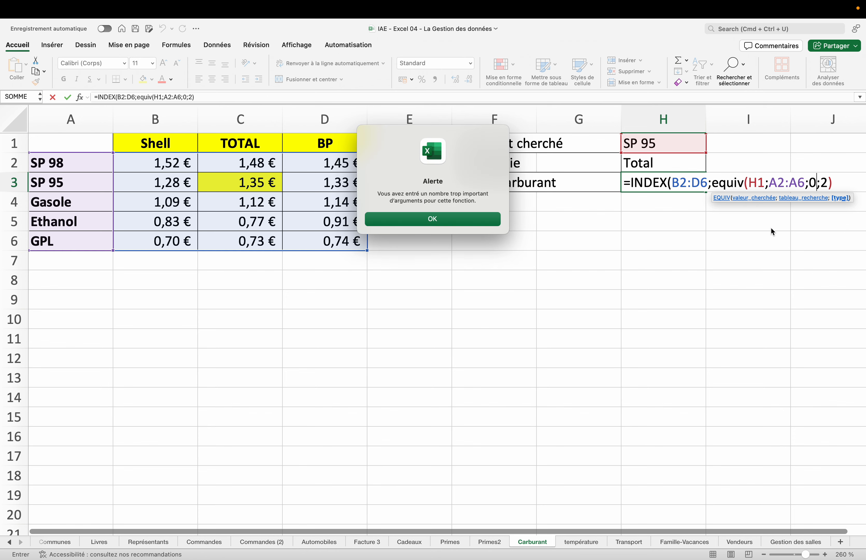
- Add the missing closing parenthesis after EQUIV's 0 argument in H3 and validate the formula =INDEX(B2:D6;EQUIV(H1;A2:A6;0);2)
{"action": "left_click", "coordinate": [483, 220]}
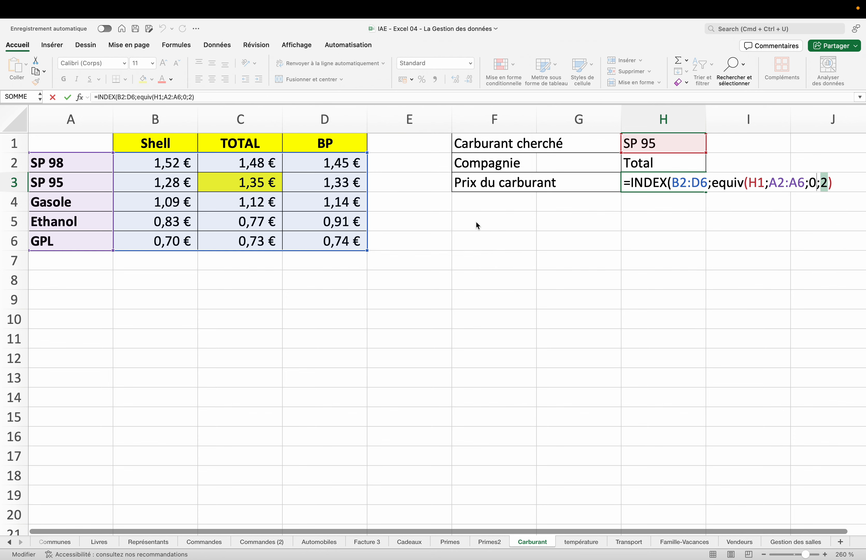
{"action": "left_click", "coordinate": [819, 185]}
{"action": "type", "text": ")"}
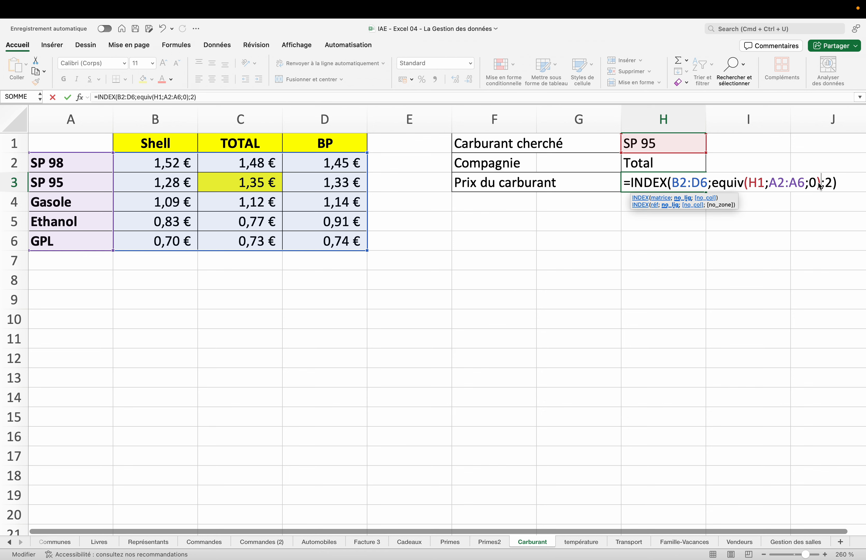
{"action": "key", "text": "Return"}
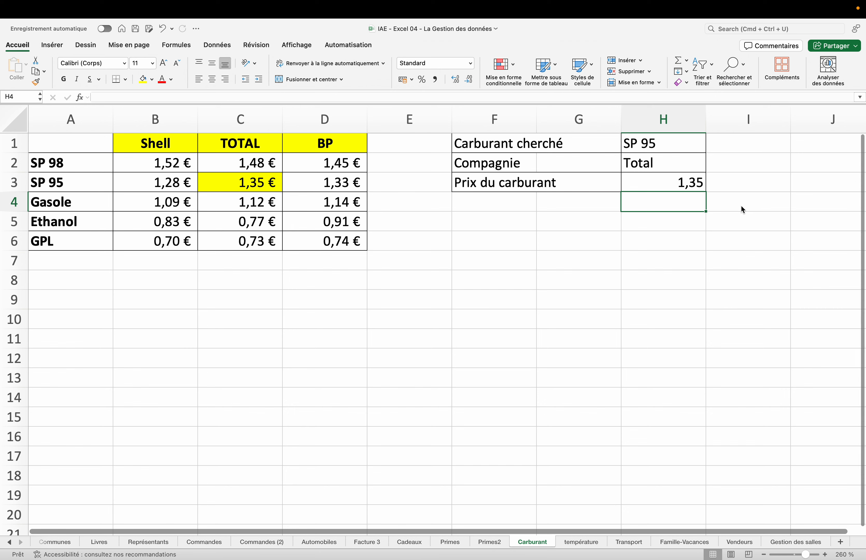
- Replace the column number in H3's INDEX formula with EQUIV(H2;B1:D1;0), an exact-match lookup of the company, and validate the formula
{"action": "double_click", "coordinate": [659, 183]}
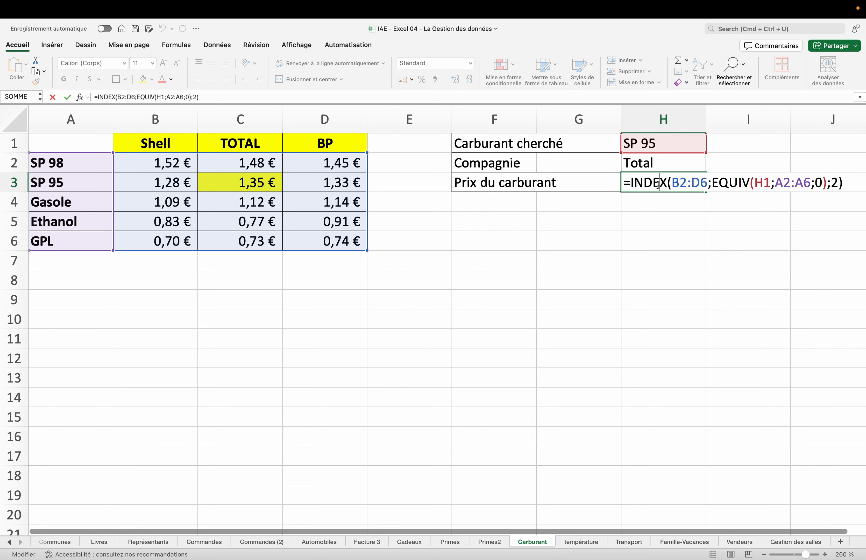
{"action": "left_click", "coordinate": [838, 183]}
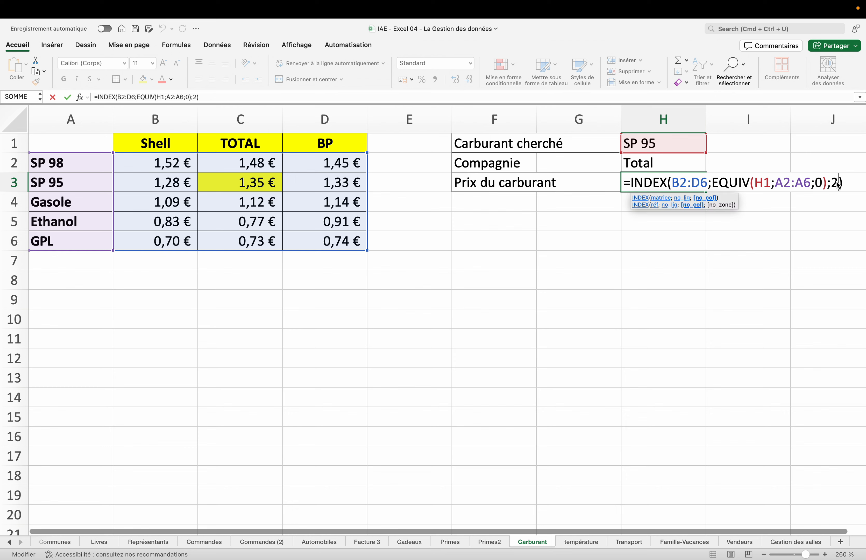
{"action": "key", "text": "BackSpace"}
{"action": "type", "text": "equiv("}
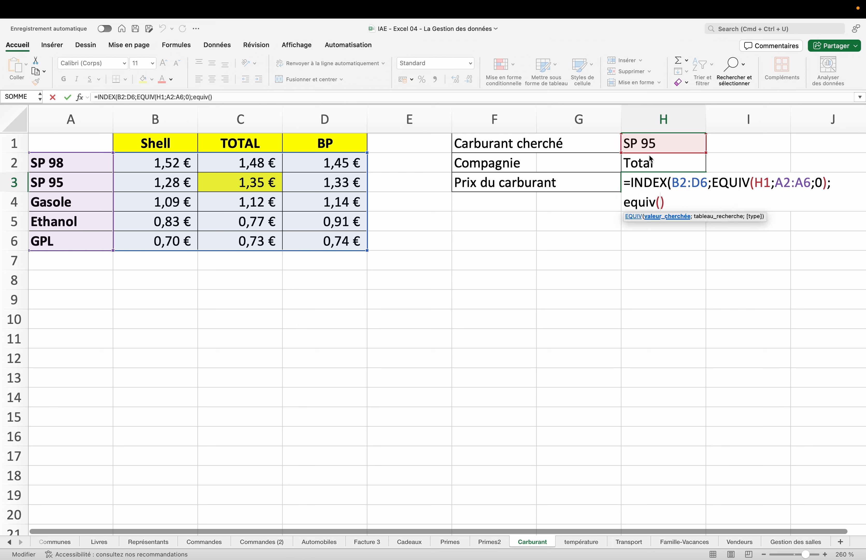
{"action": "left_click", "coordinate": [650, 164]}
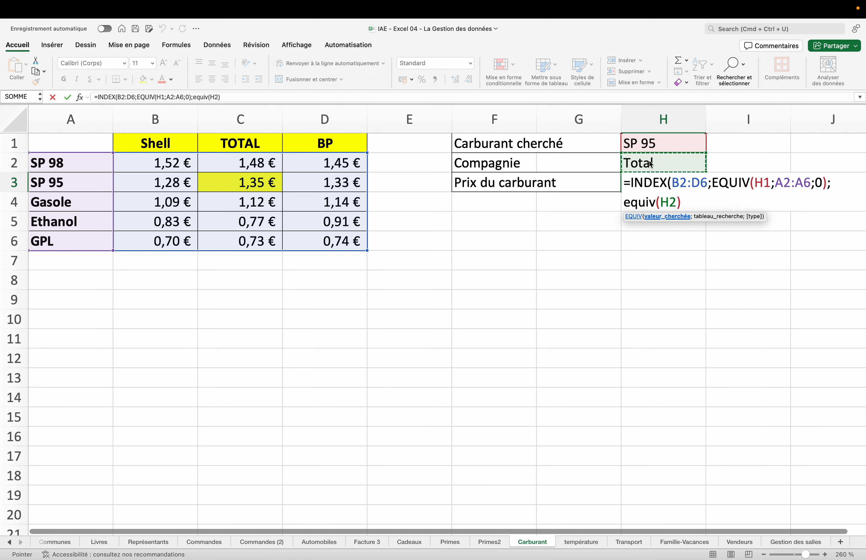
{"action": "type", "text": ";"}
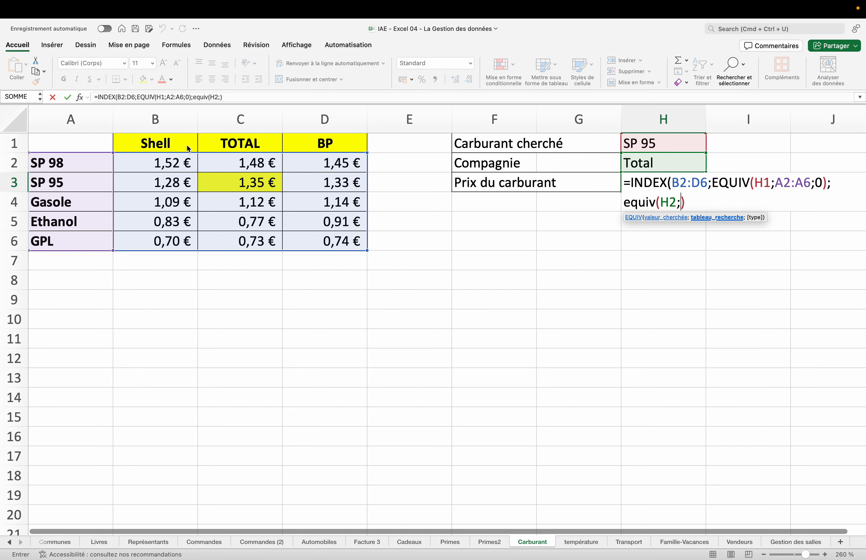
{"action": "left_click_drag", "start_coordinate": [169, 146], "coordinate": [301, 142]}
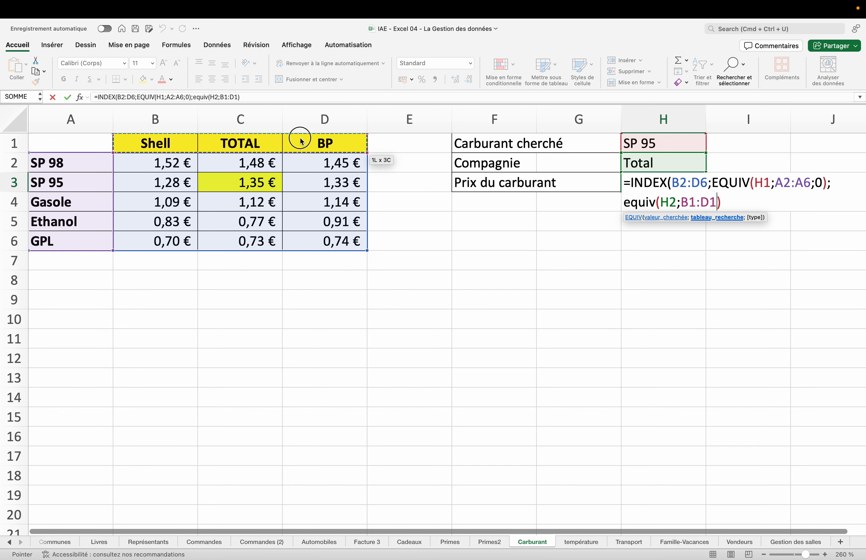
{"action": "type", "text": ";"}
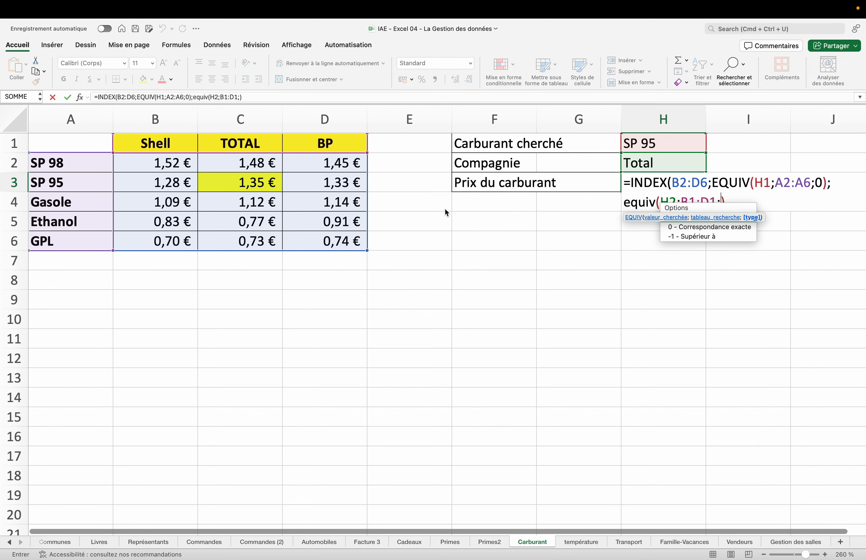
{"action": "double_click", "coordinate": [686, 226]}
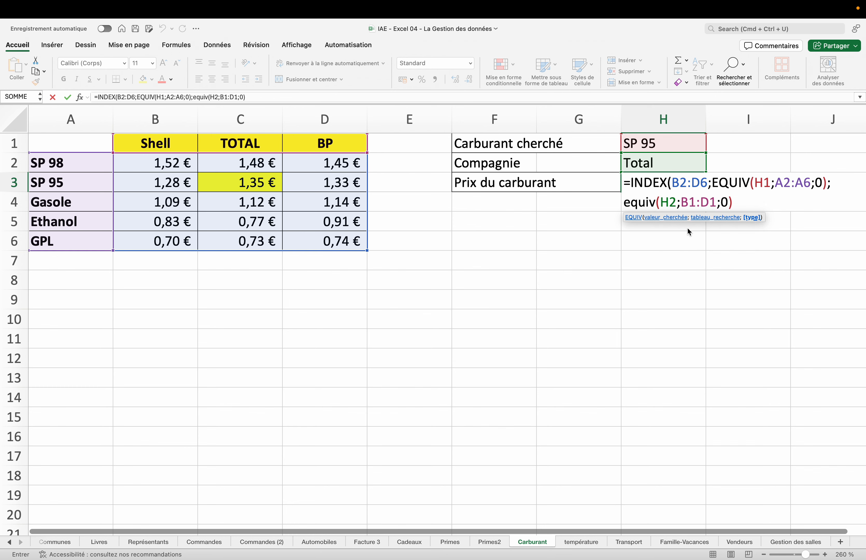
{"action": "type", "text": ")"}
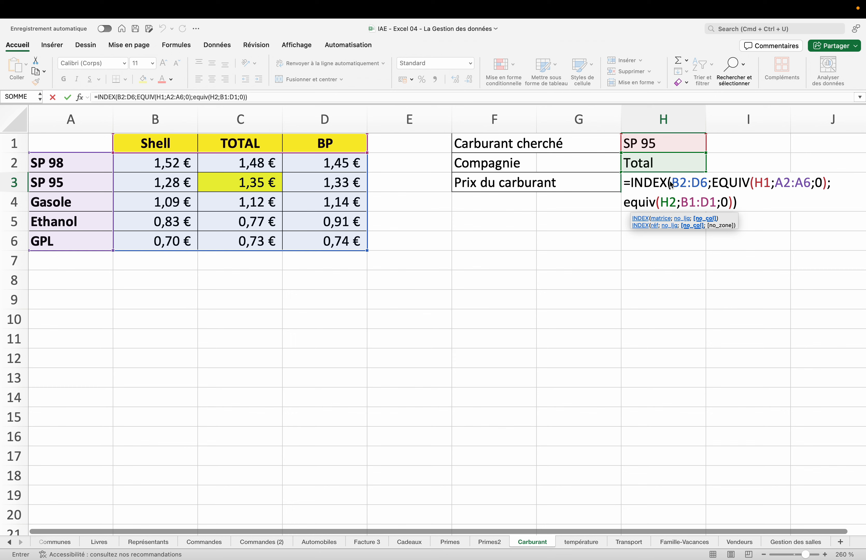
{"action": "key", "text": "Return"}
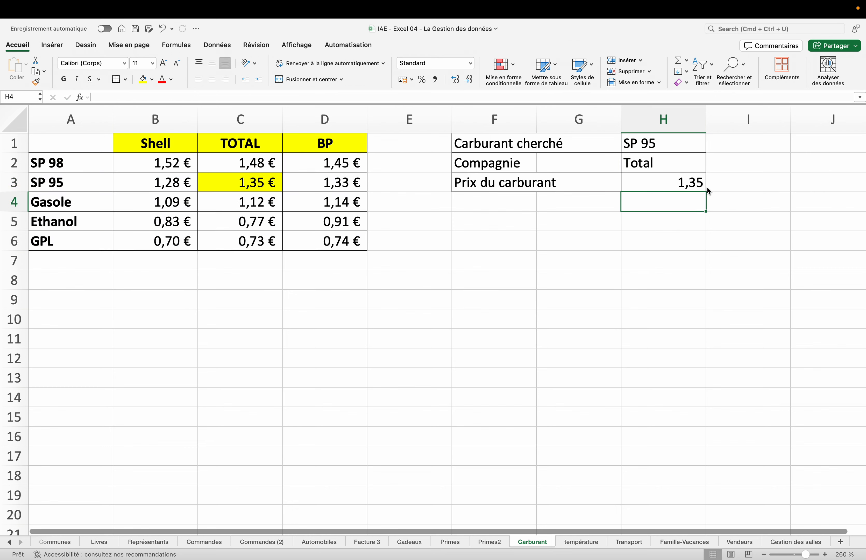
- Change the lookup criteria to company BP in H2 and fuel GPL in H1 to test the price formula
{"action": "left_click", "coordinate": [648, 168]}
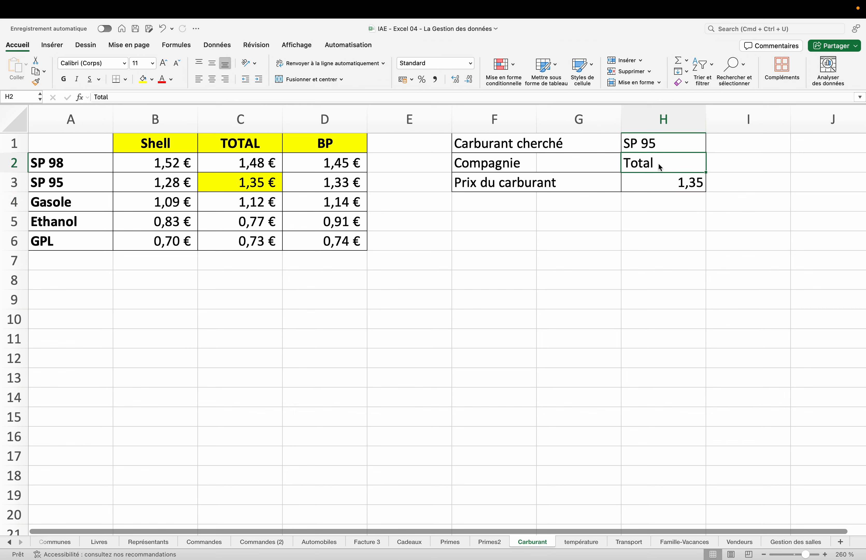
{"action": "type", "text": "BP"}
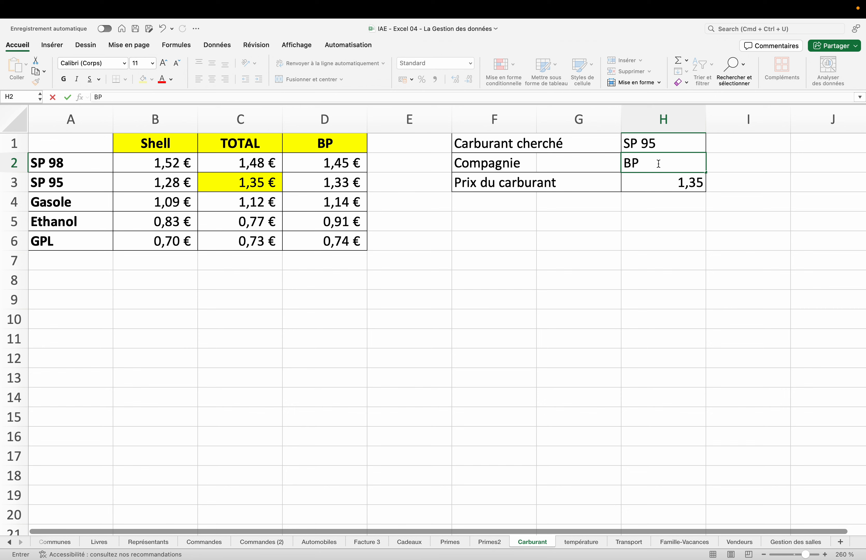
{"action": "key", "text": "Return"}
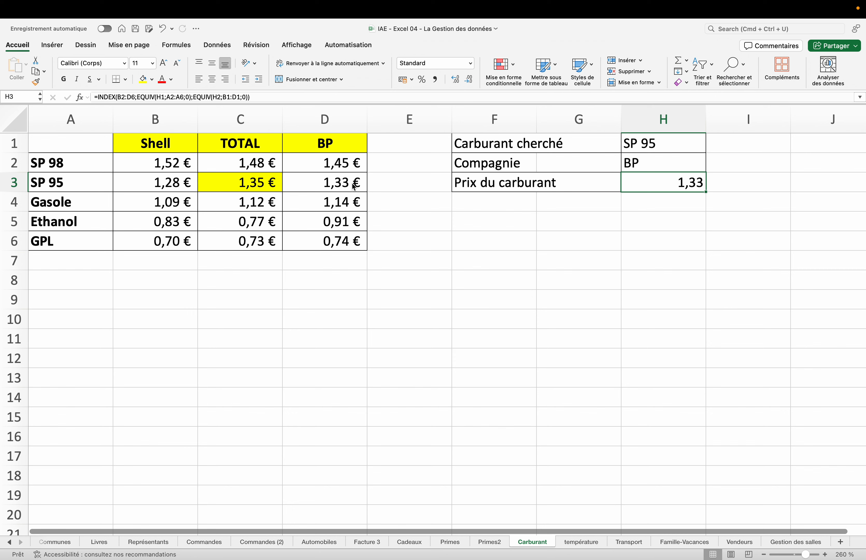
{"action": "left_click", "coordinate": [631, 146]}
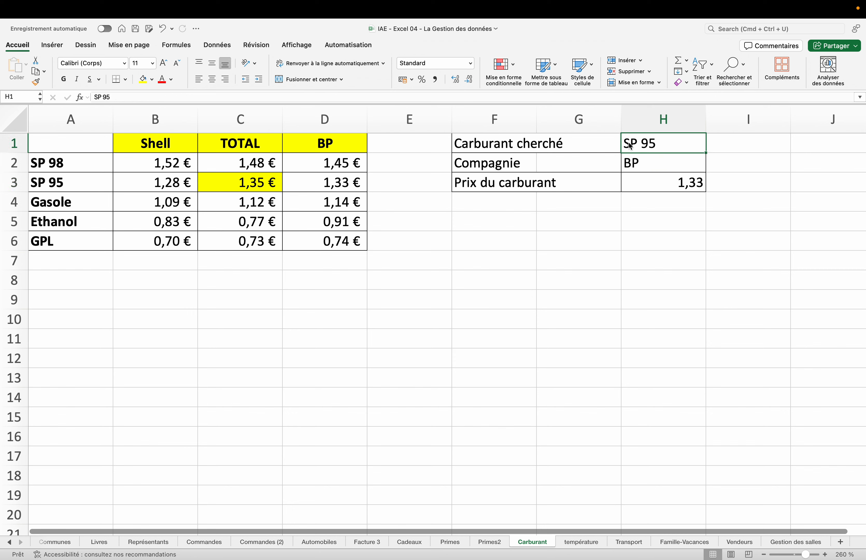
{"action": "type", "text": "GPL"}
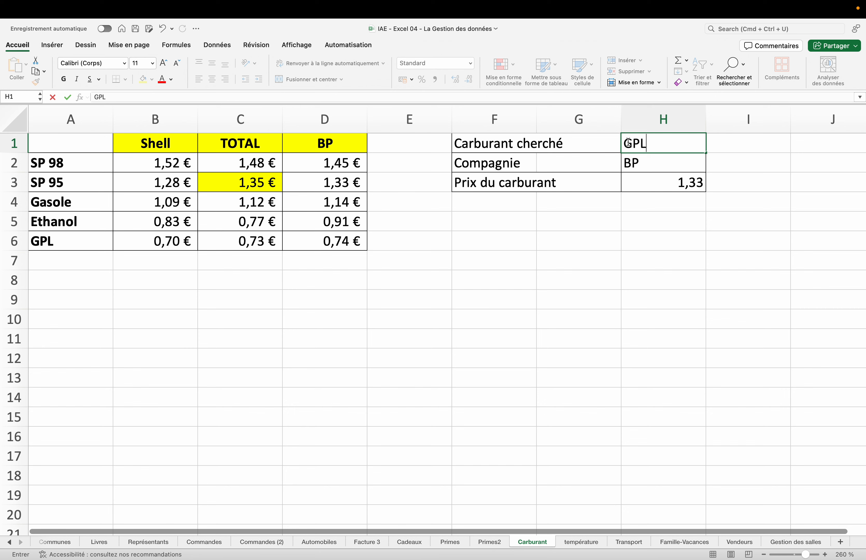
{"action": "key", "text": "Return"}
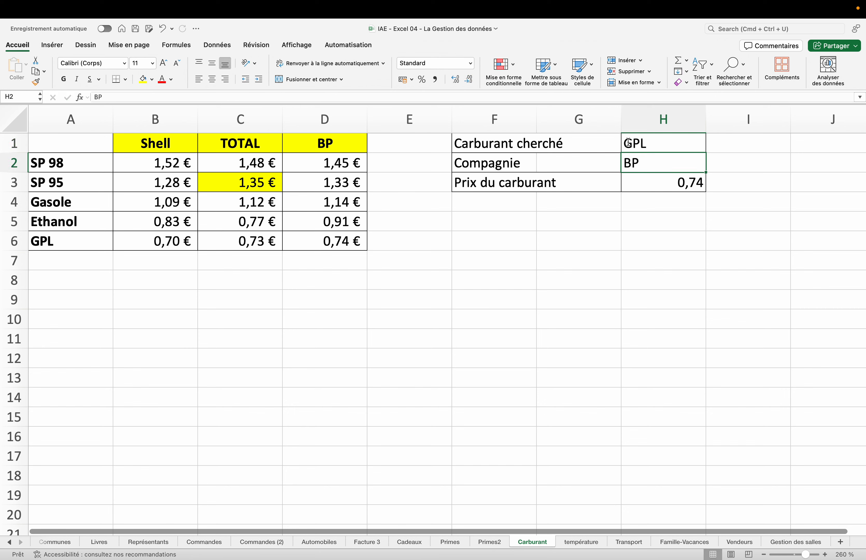